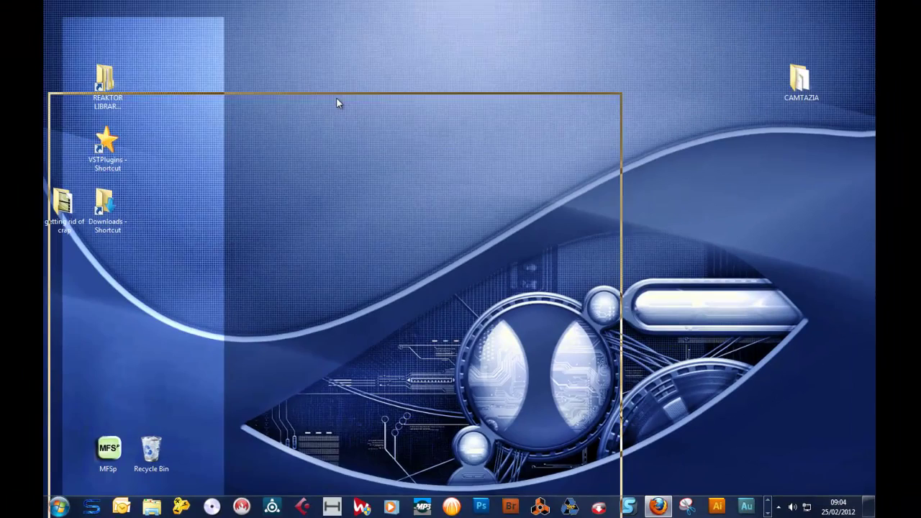
click(620, 44)
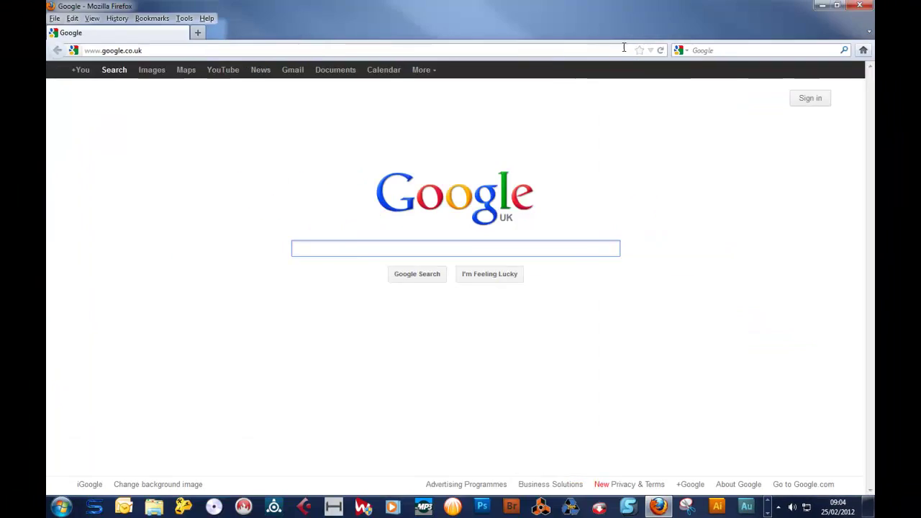
click(169, 51)
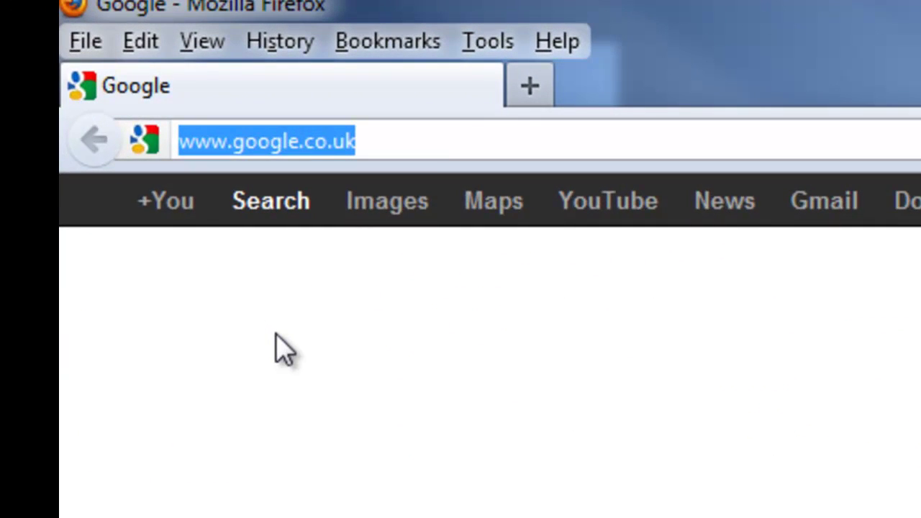
text(www.)
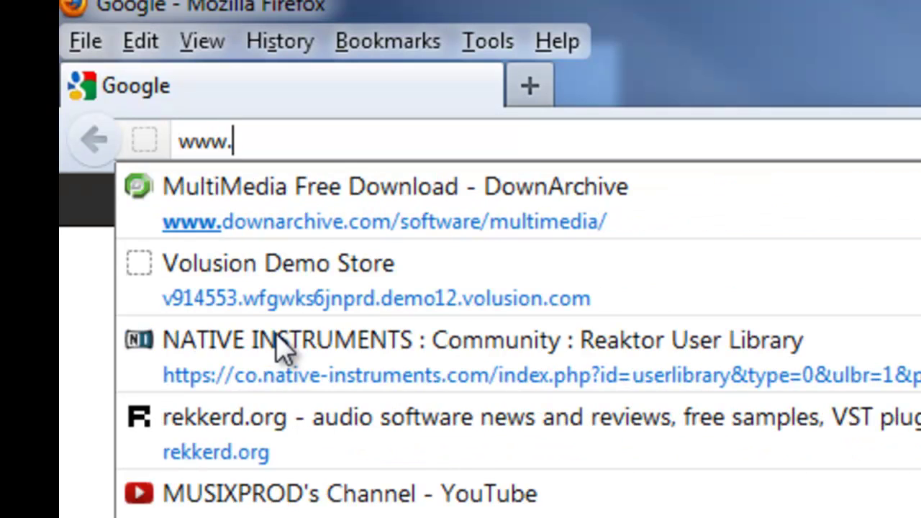
text(wise)
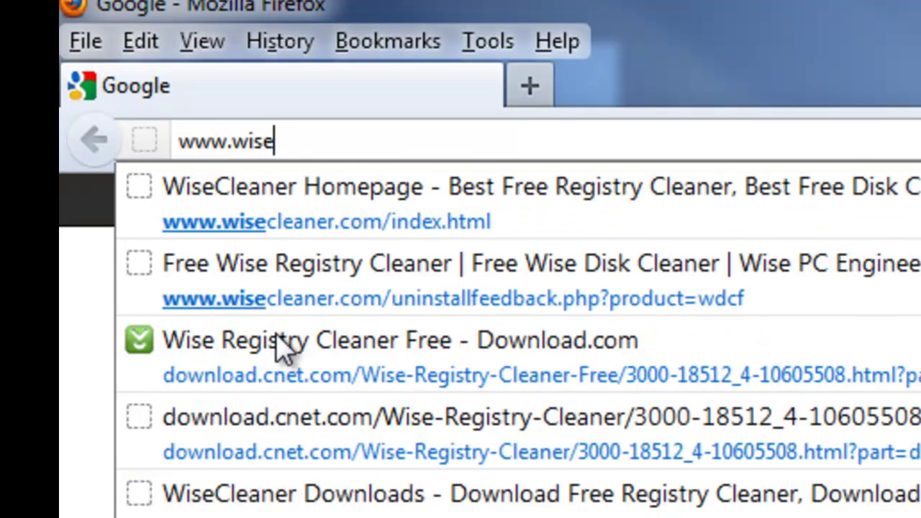
text(cleaner.com)
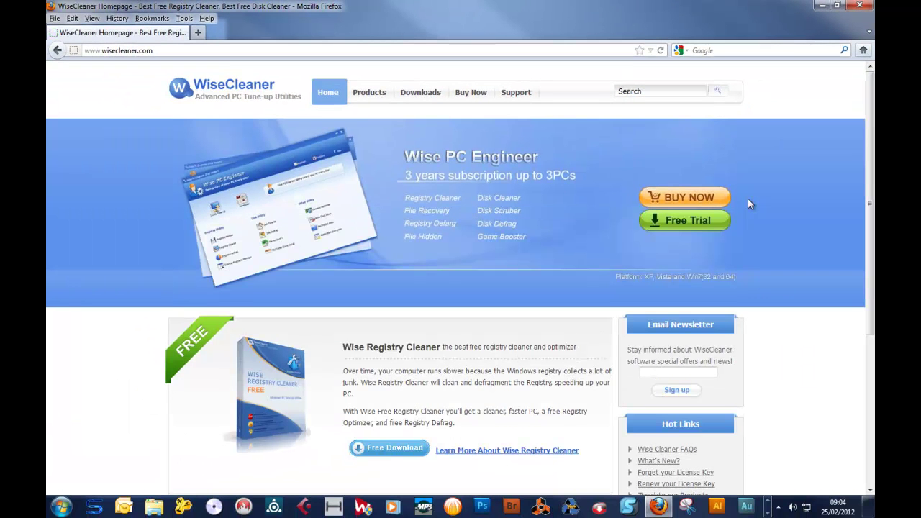
Request the free Wise Registry Cleaner download, dismiss the WRCFree.exe save prompt, and close its download page.
scroll(747, 202, down, 5)
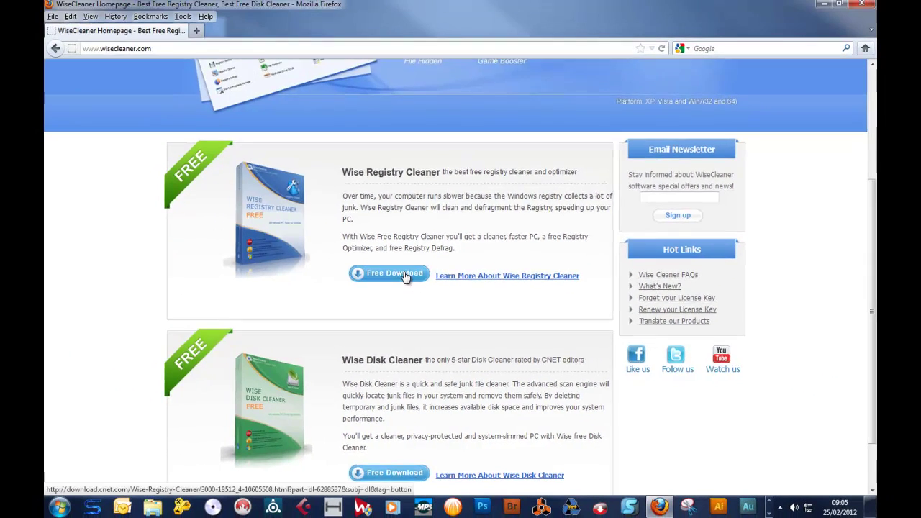
click(370, 206)
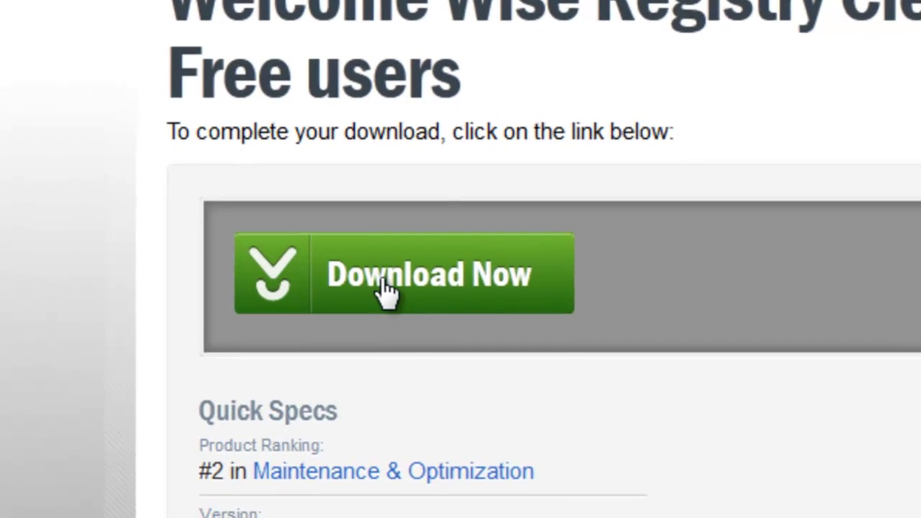
click(389, 277)
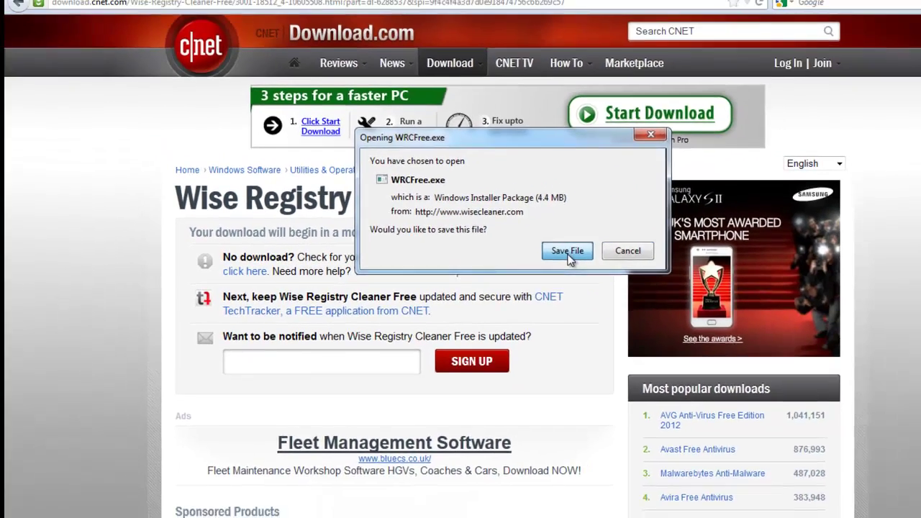
click(694, 246)
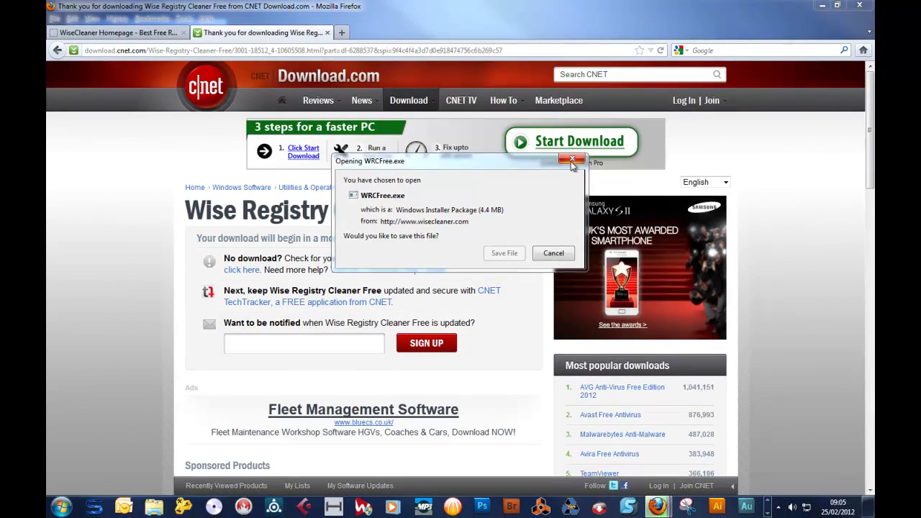
click(602, 149)
key(alt+Left)
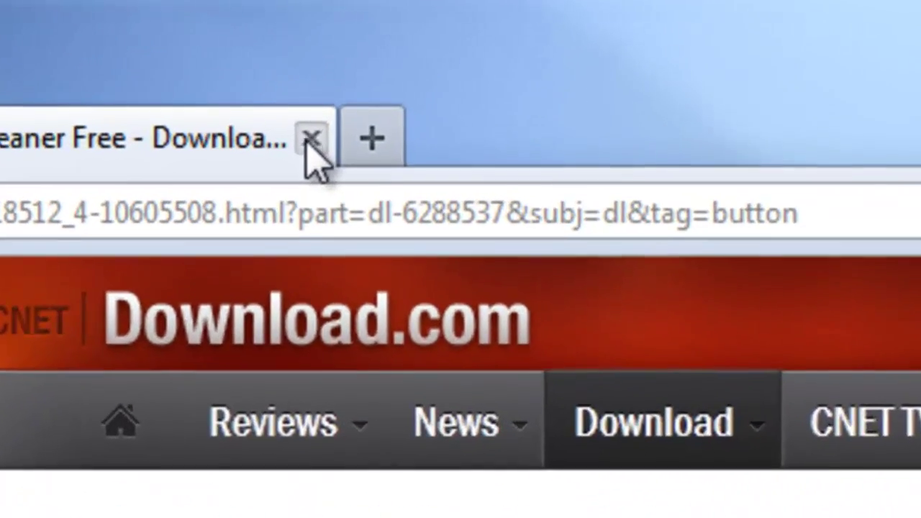
click(317, 108)
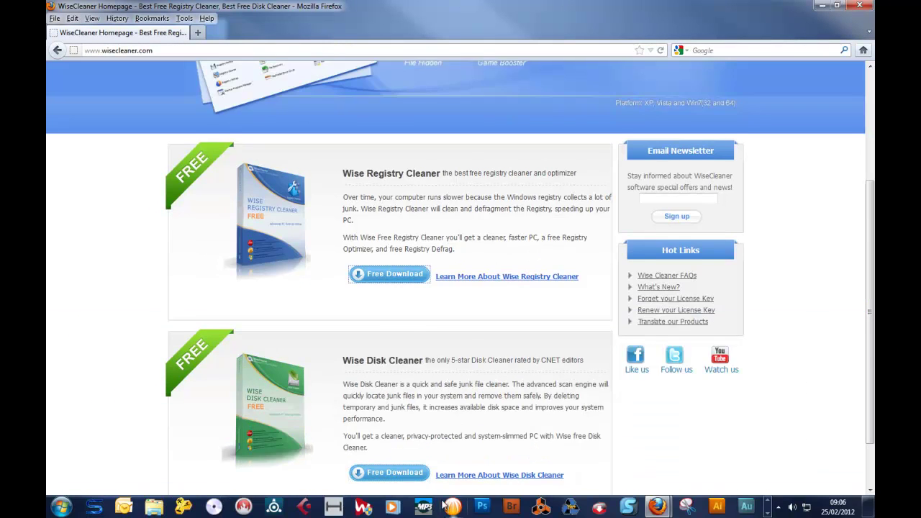
Request the free Wise Disk Cleaner download from its CNET page and close the browser.
scroll(442, 426, down, 2)
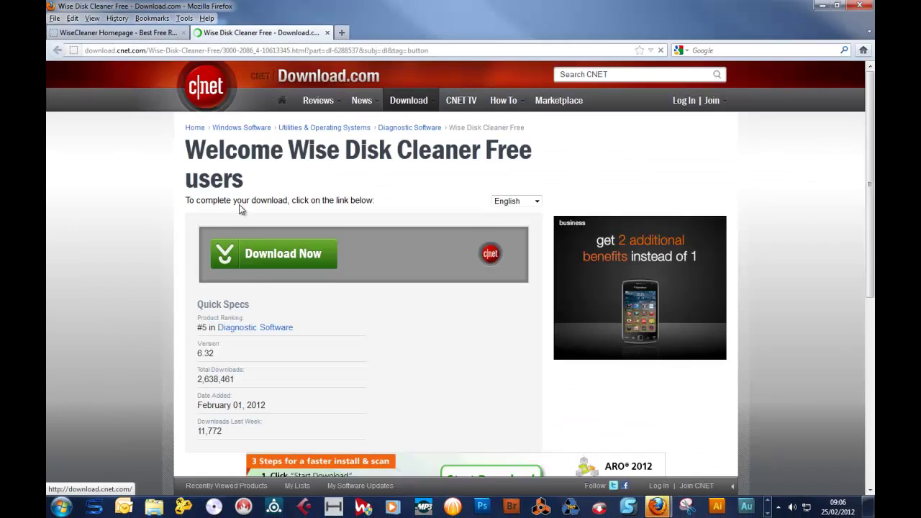
click(256, 264)
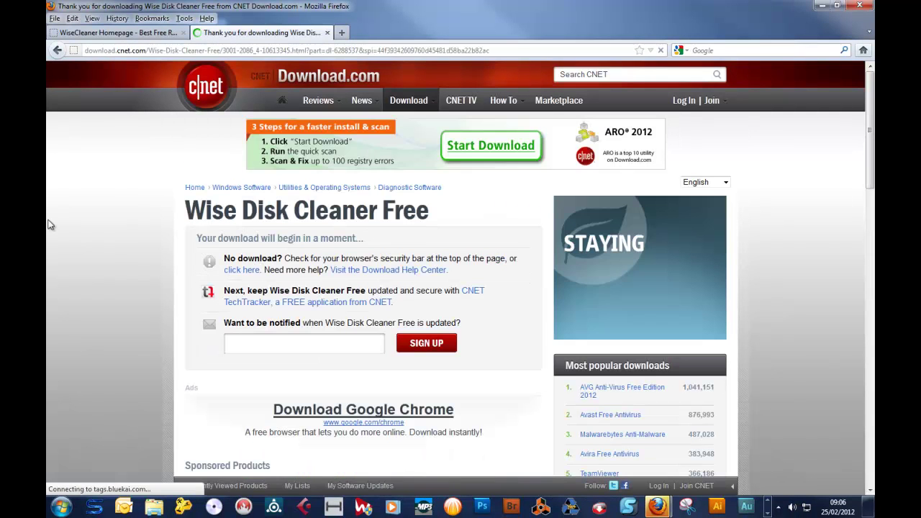
click(862, 7)
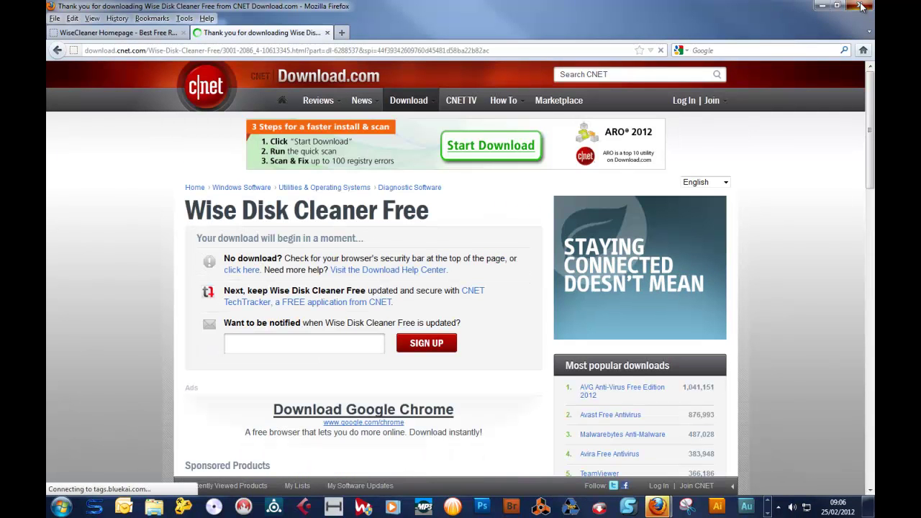
Move the WDCFree and WRCFree installers from the Downloads folder to the desktop and close the folder.
click(434, 272)
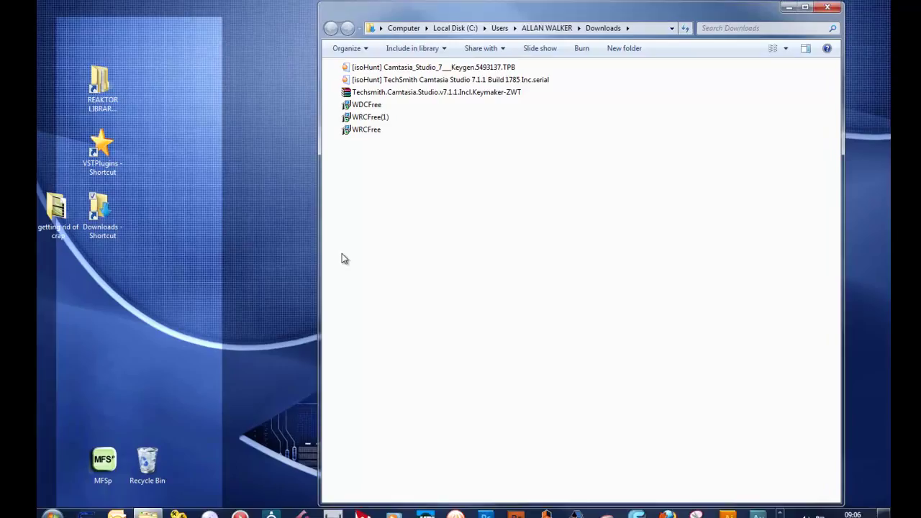
drag(399, 155, 41, 255)
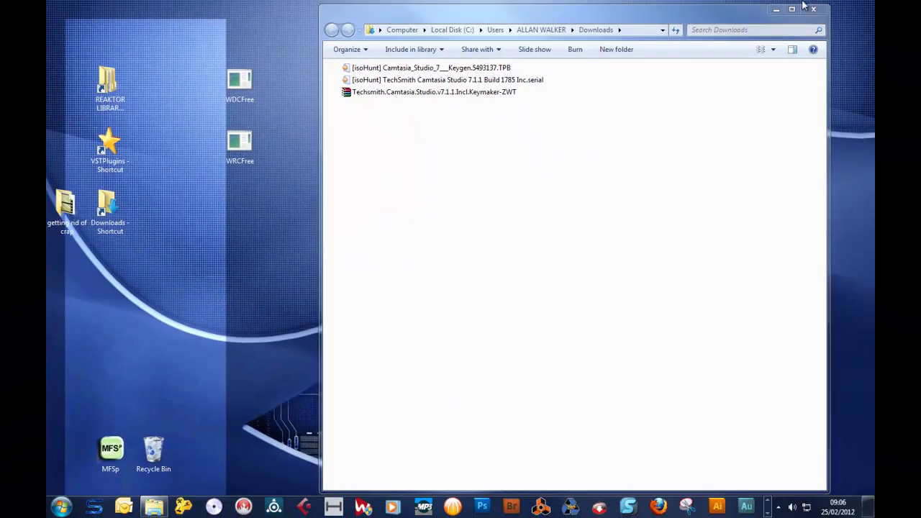
click(819, 10)
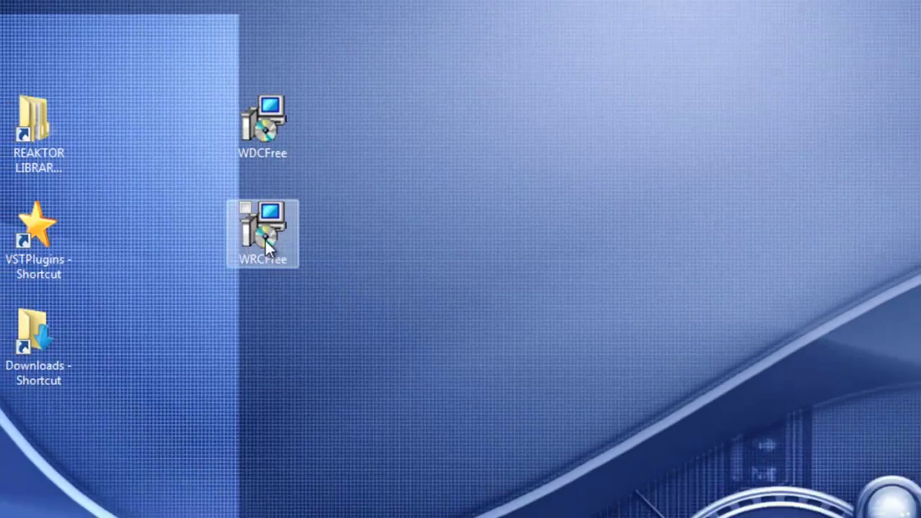
Launch the WRCFree installer from the desktop and decline the Ask Toolbar offer.
click(263, 234)
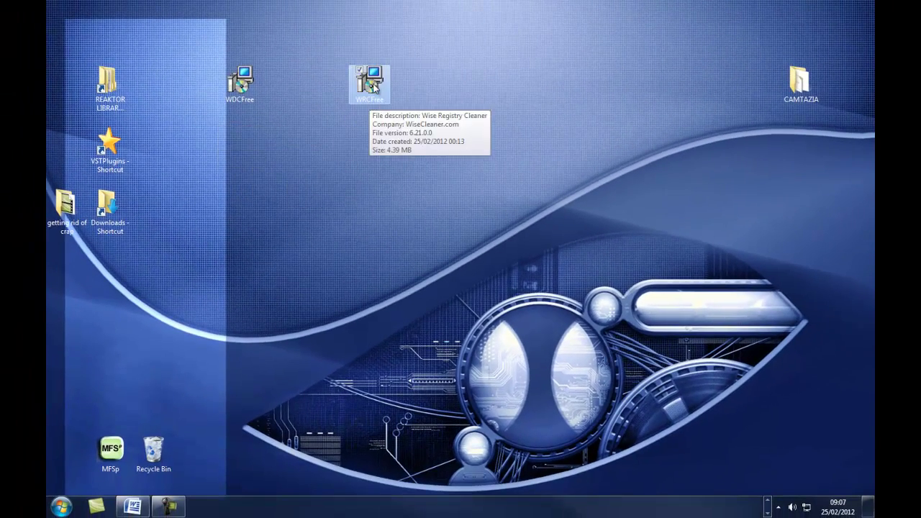
double_click(376, 88)
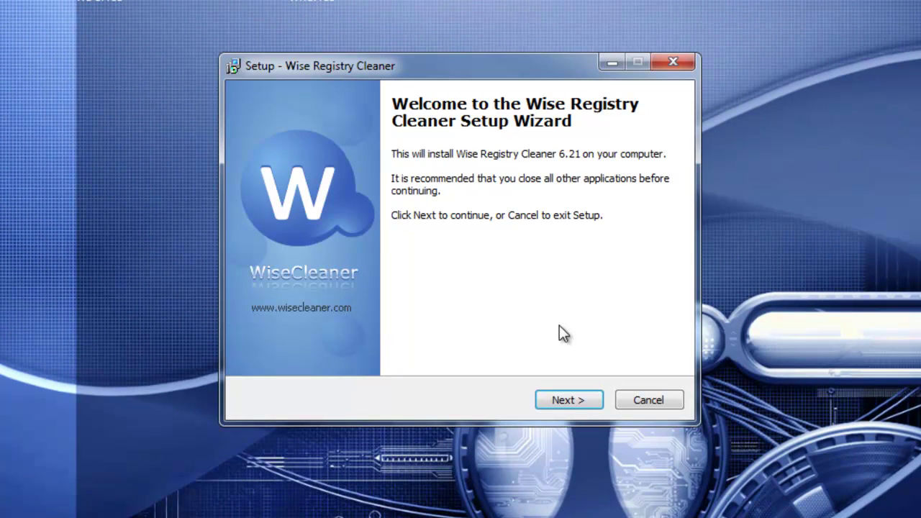
click(564, 401)
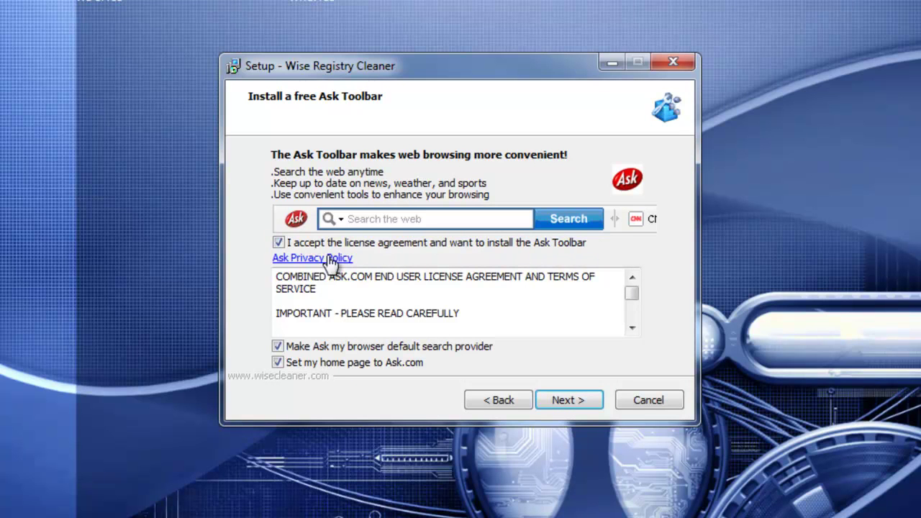
click(279, 244)
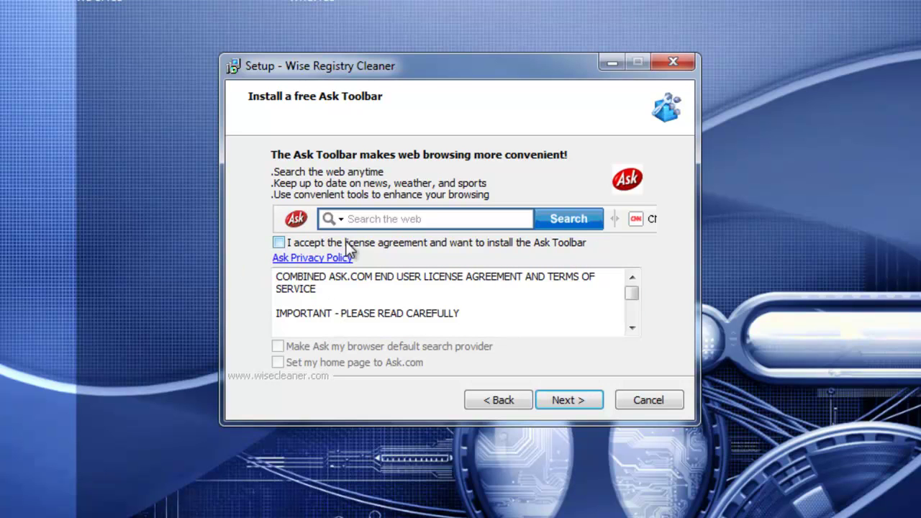
click(568, 403)
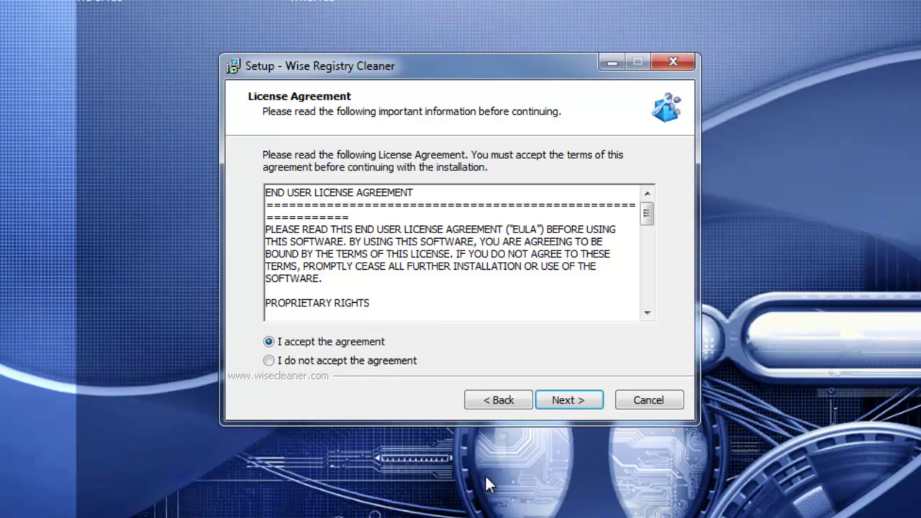
Accept the license agreement and keep the default destination and Start Menu folders for Wise Registry Cleaner.
click(555, 401)
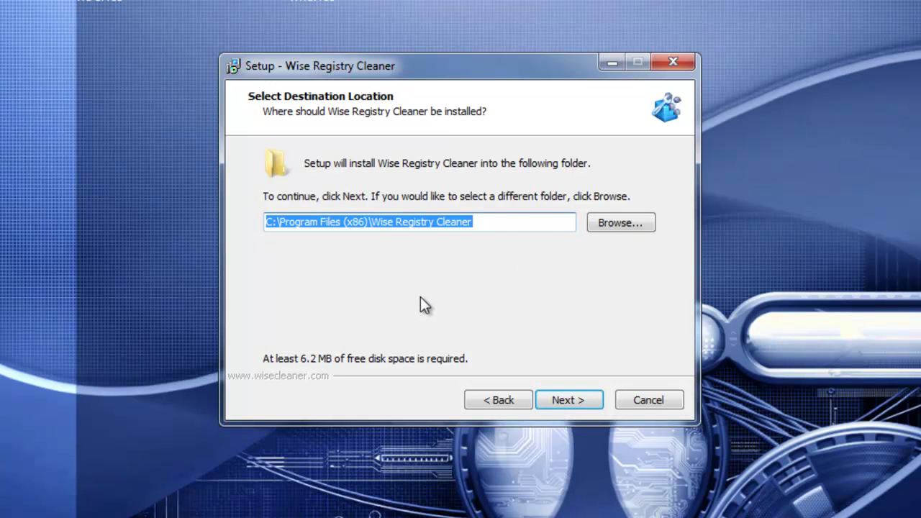
click(574, 401)
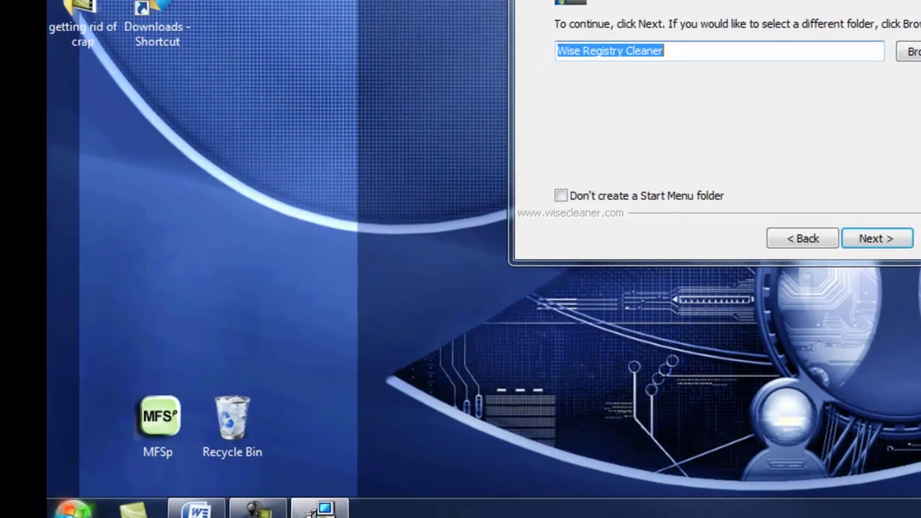
key(super)
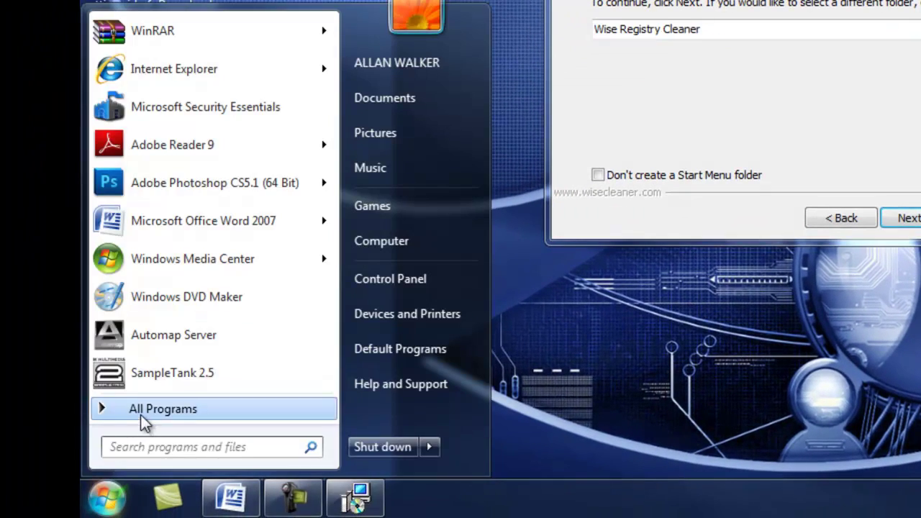
click(142, 410)
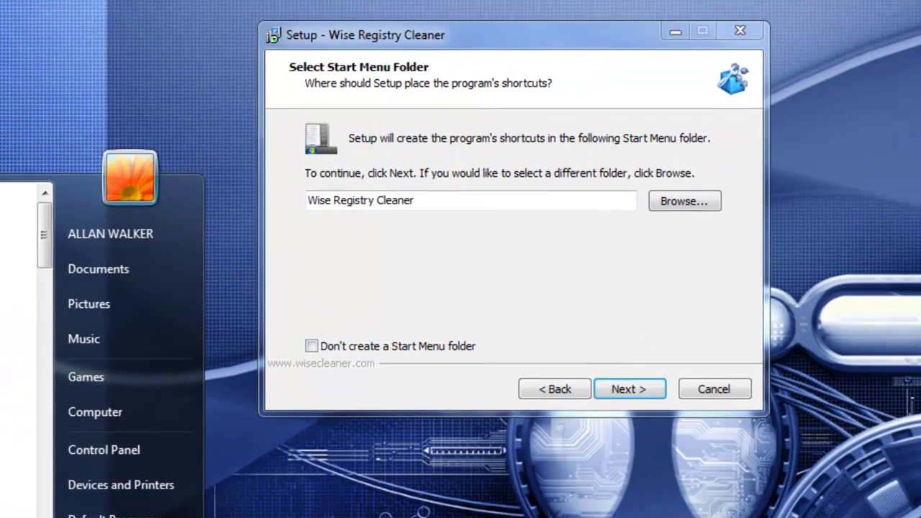
click(707, 180)
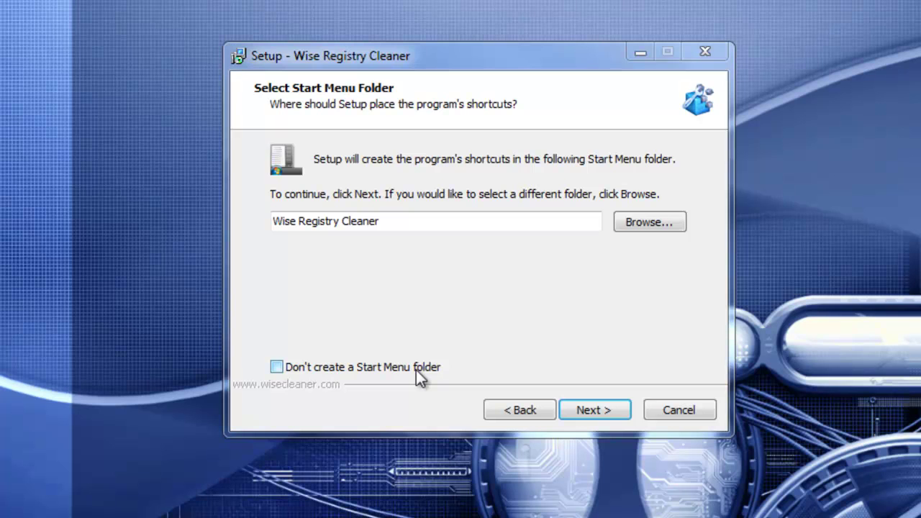
click(605, 408)
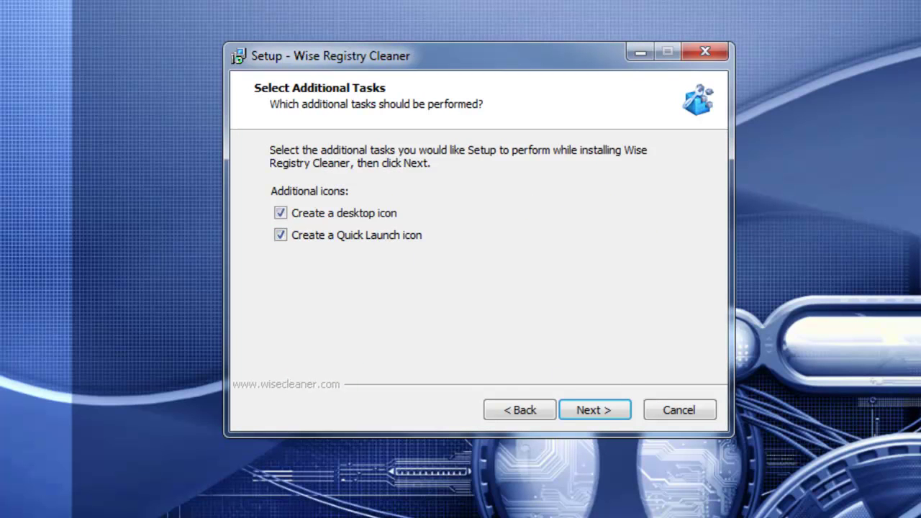
Install Wise Registry Cleaner with a desktop icon but no Quick Launch icon, and finish the setup wizard.
click(279, 235)
click(605, 411)
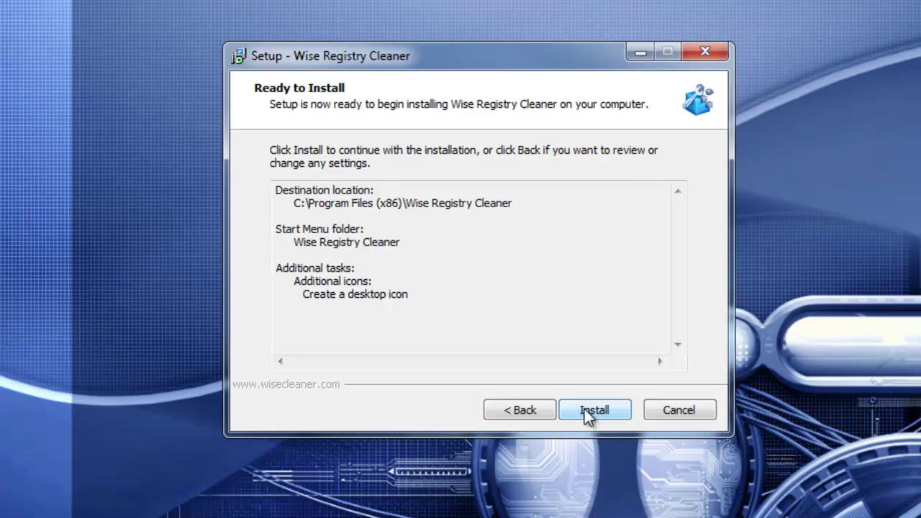
click(584, 409)
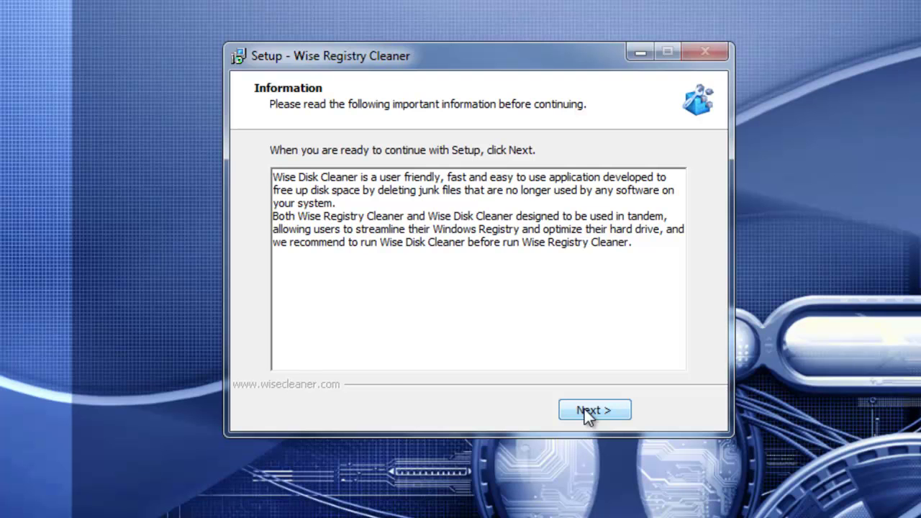
click(586, 409)
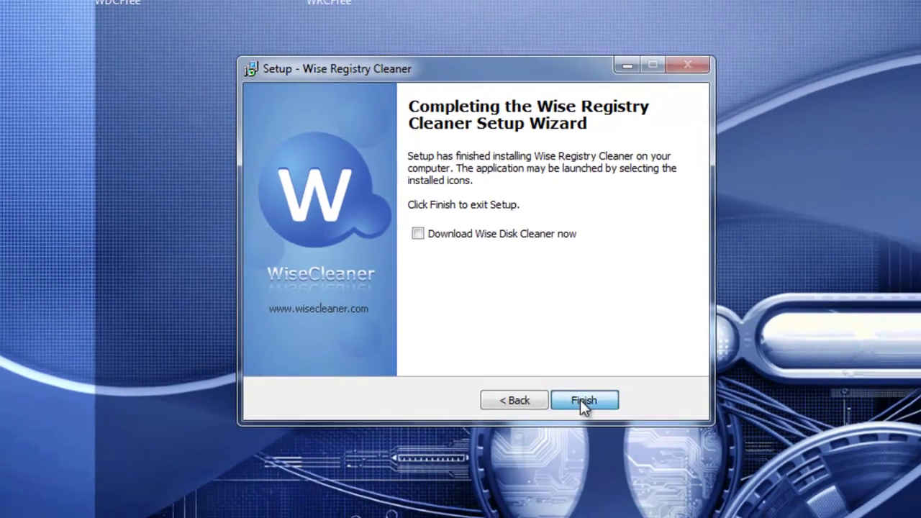
click(595, 409)
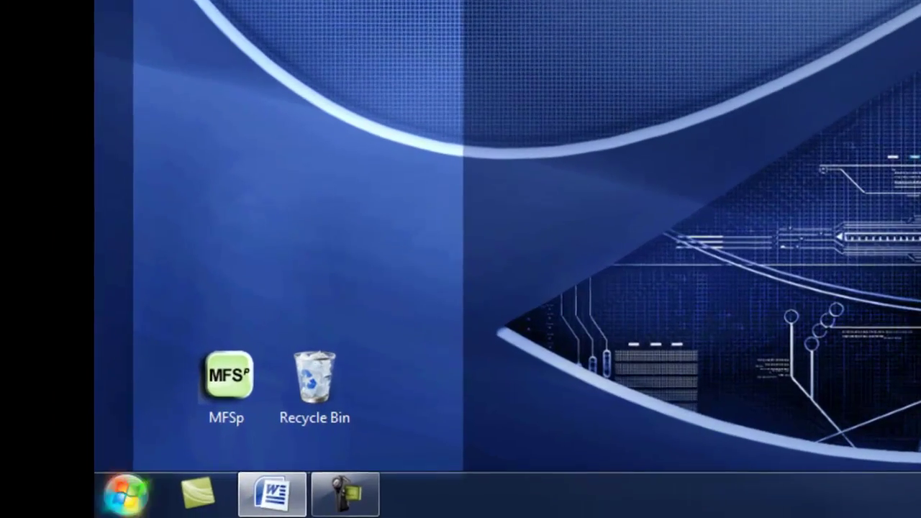
Open the list of installed programs in Control Panel.
click(125, 494)
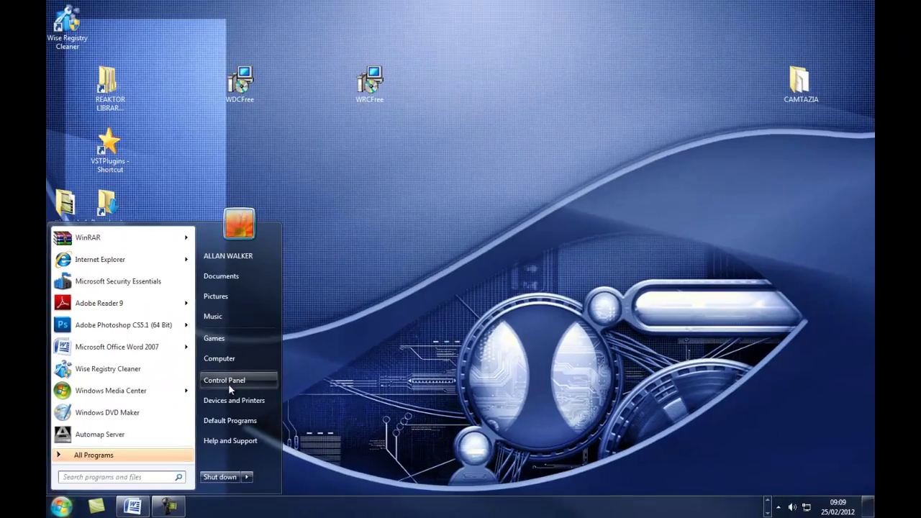
click(229, 385)
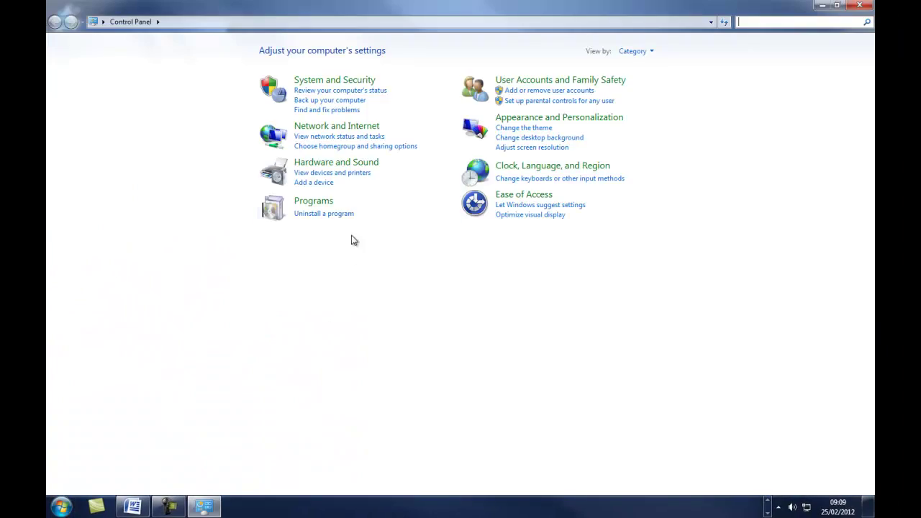
click(318, 218)
Find Wise Registry Cleaner 6.21 among the installed programs and bring up its Uninstall option.
scroll(326, 249, down, 20)
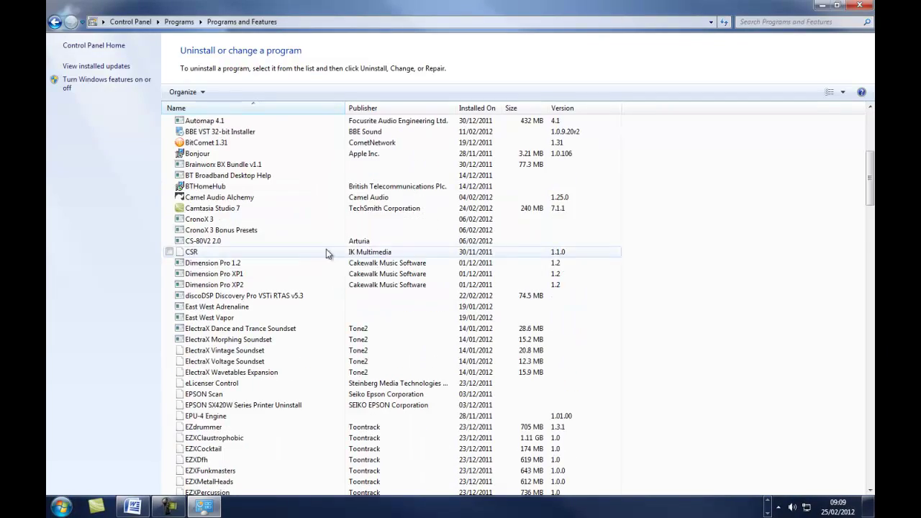
right_click(211, 268)
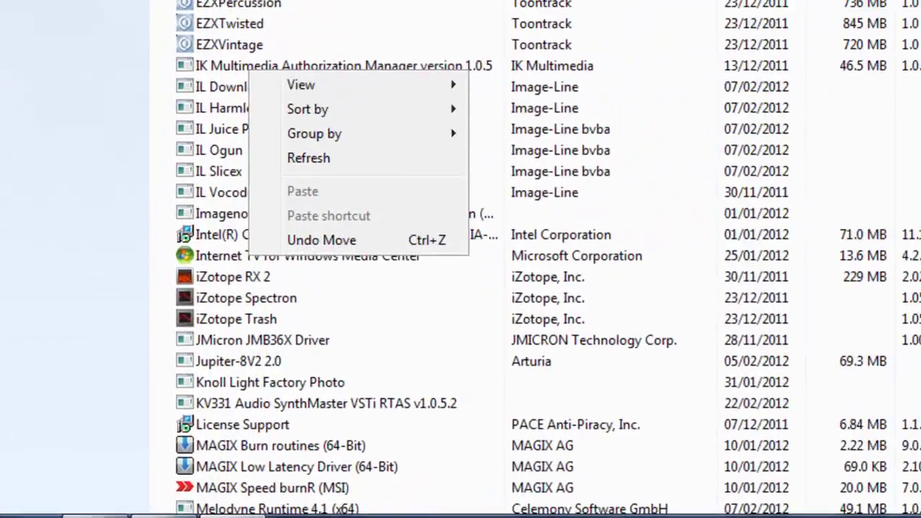
scroll(303, 389, down, 15)
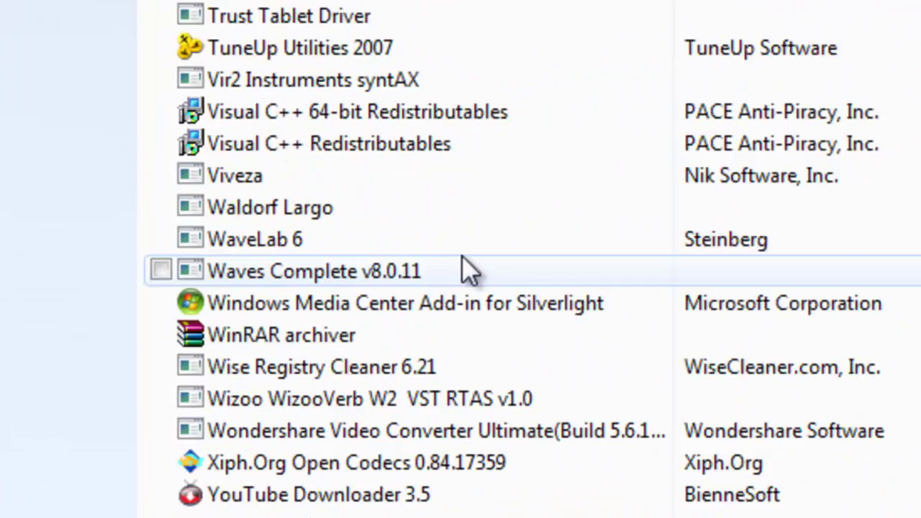
click(364, 356)
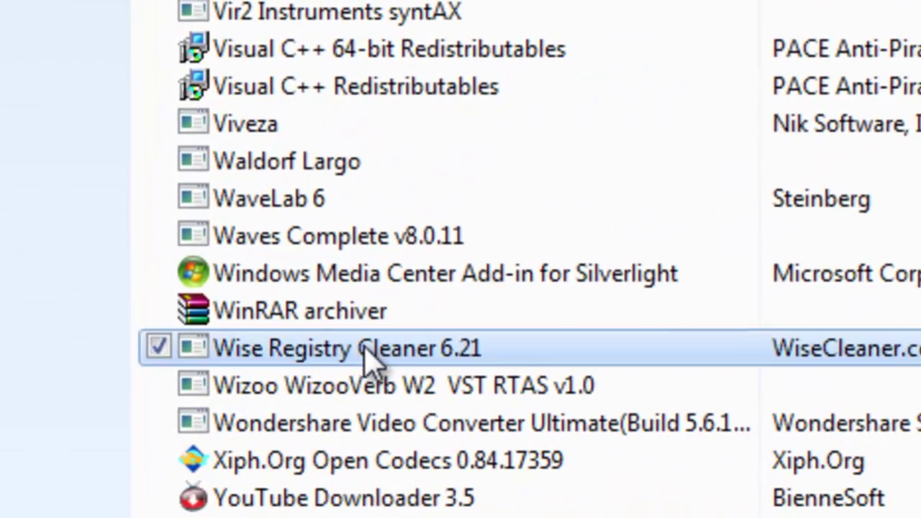
right_click(363, 356)
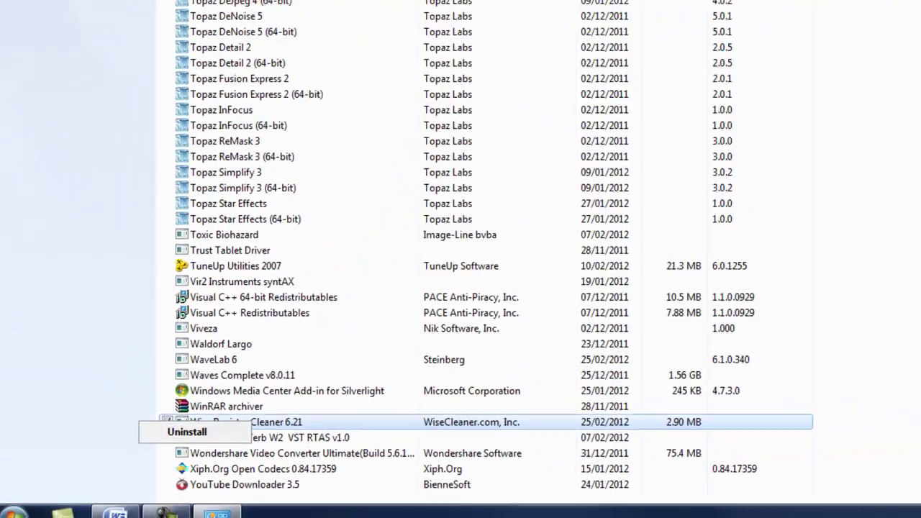
click(193, 408)
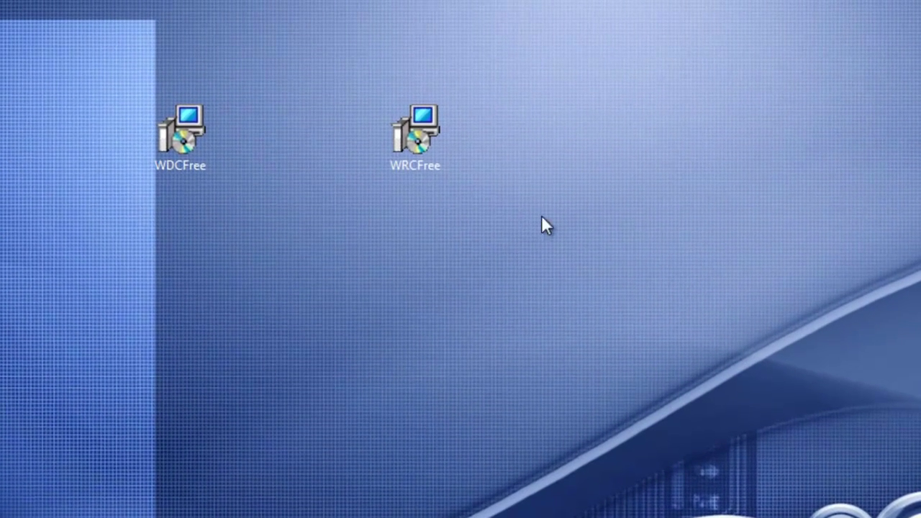
Scan the WRCFree installer on the desktop with Microsoft Security Essentials and close the scan window.
right_click(426, 128)
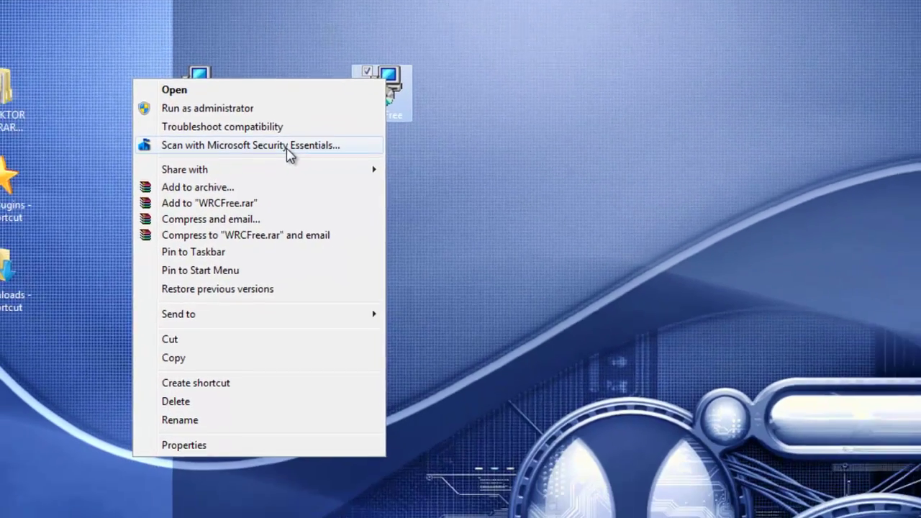
click(280, 111)
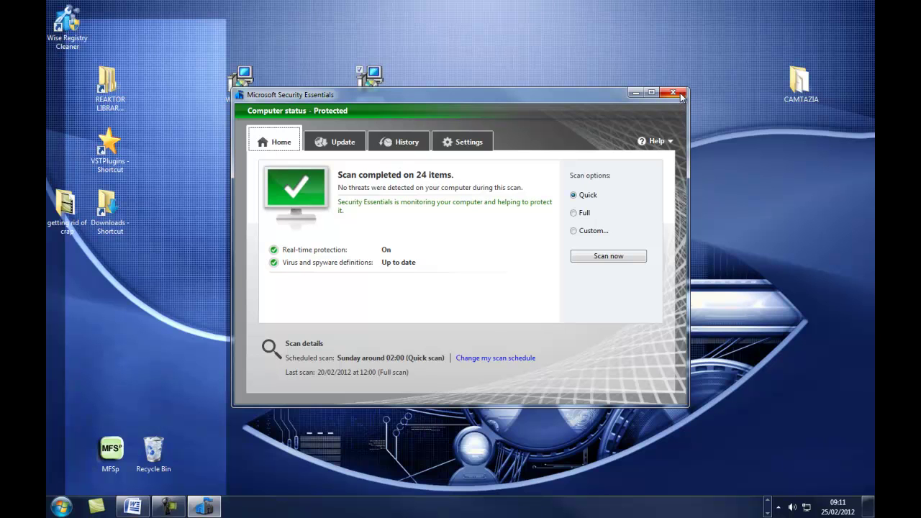
click(677, 93)
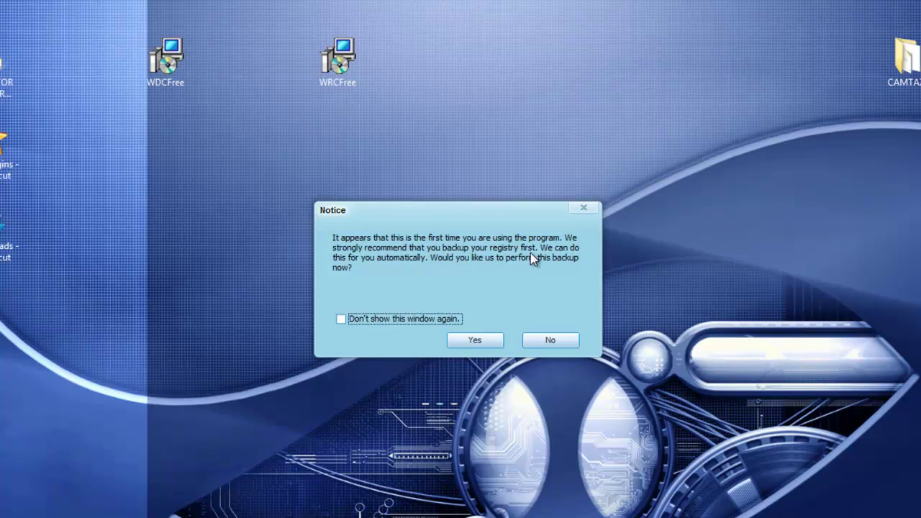
Accept the first-run backup offer of Wise Registry Cleaner and create a system restore point.
key(Return)
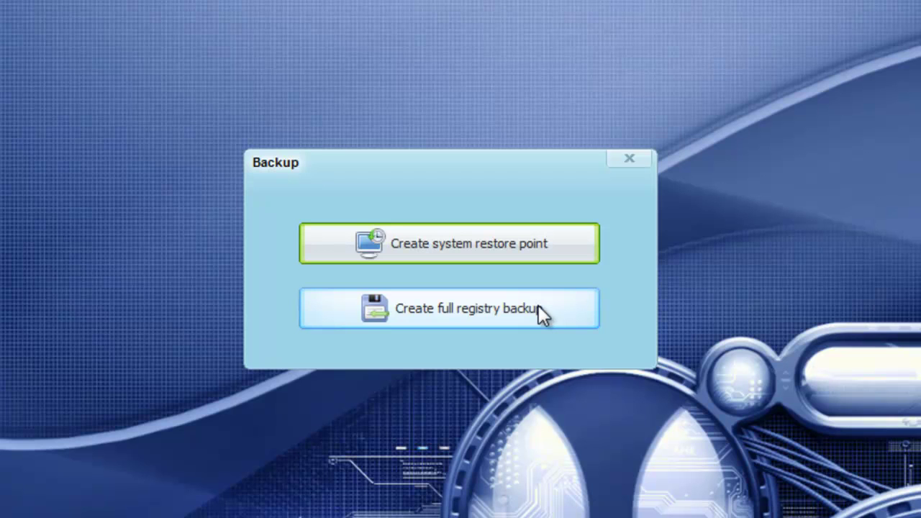
click(455, 254)
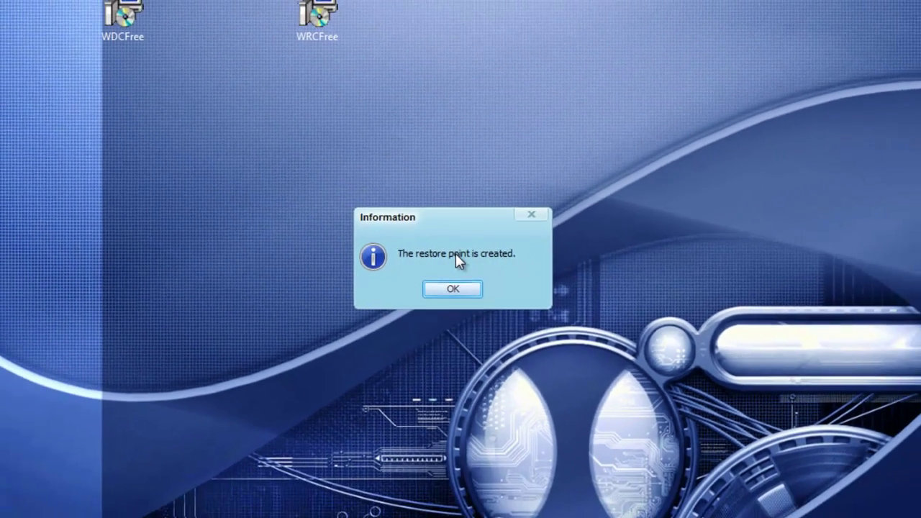
click(452, 288)
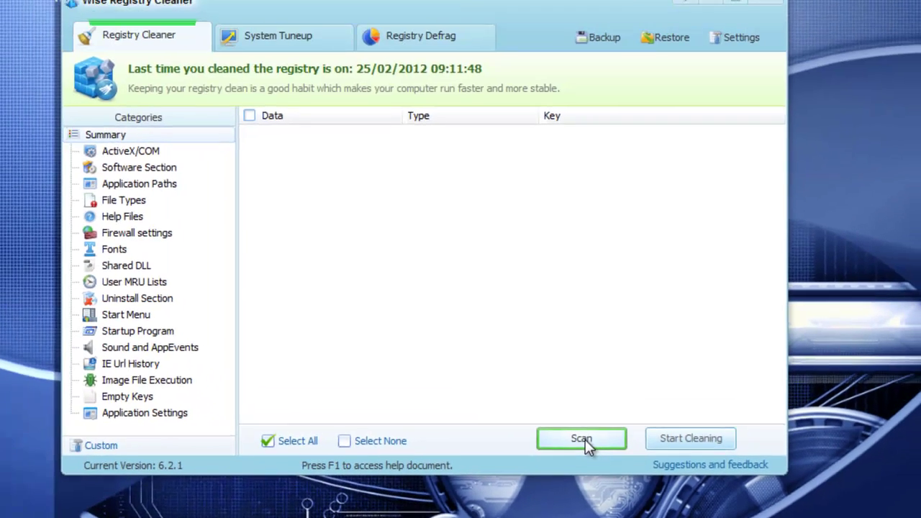
Scan the registry for problems with all categories included and clean all the selected entries.
click(534, 376)
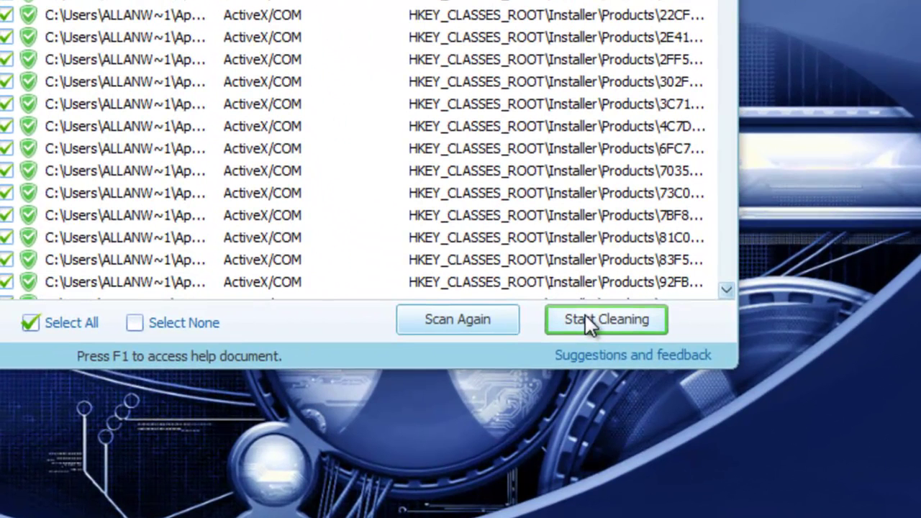
click(606, 319)
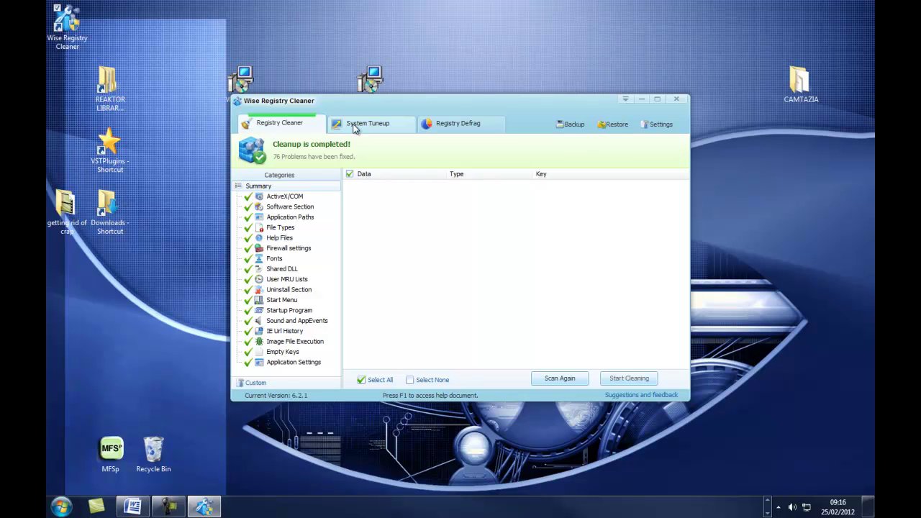
Run the System Tuneup optimization in Wise Registry Cleaner and dismiss its information message.
click(355, 127)
click(354, 127)
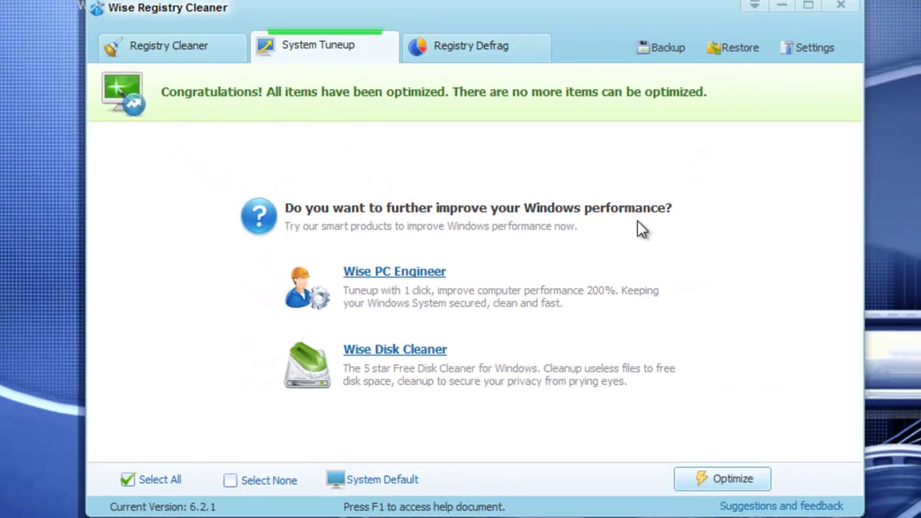
click(705, 478)
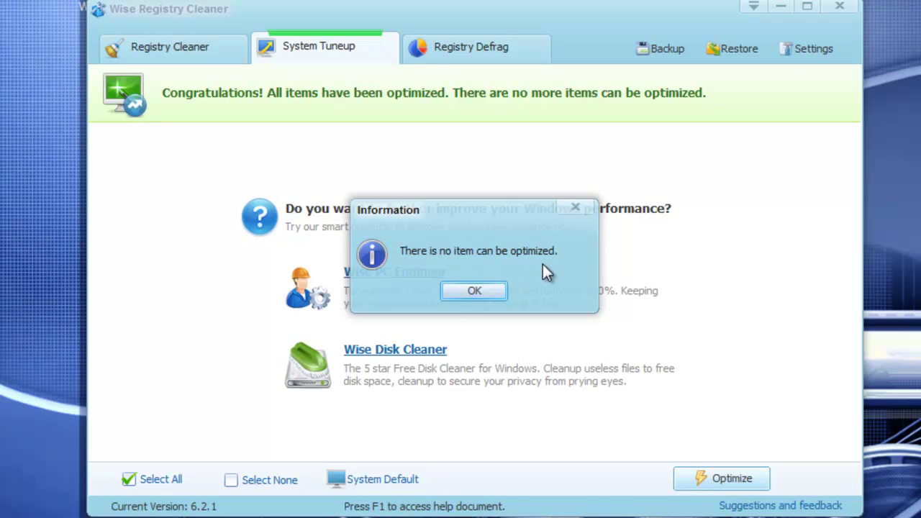
click(472, 290)
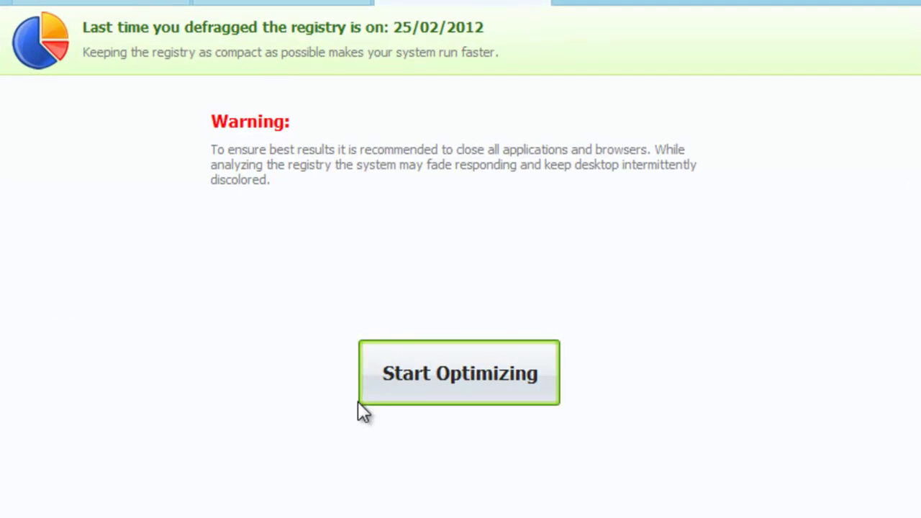
Start the Registry Defrag optimization and agree to the immediate reboot it requires.
click(458, 380)
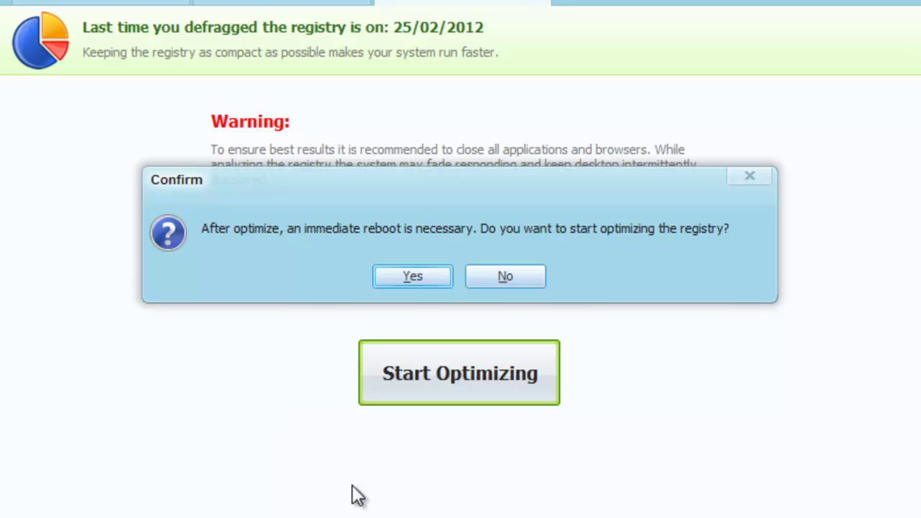
click(409, 277)
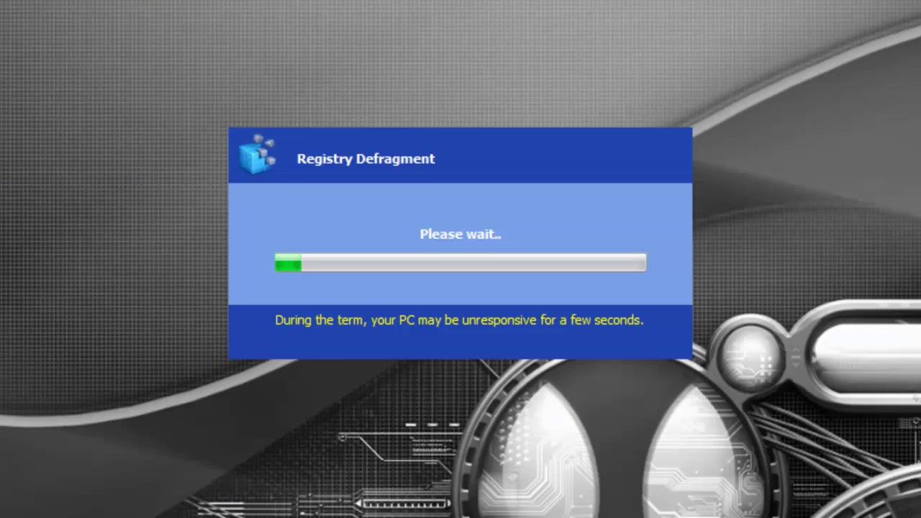